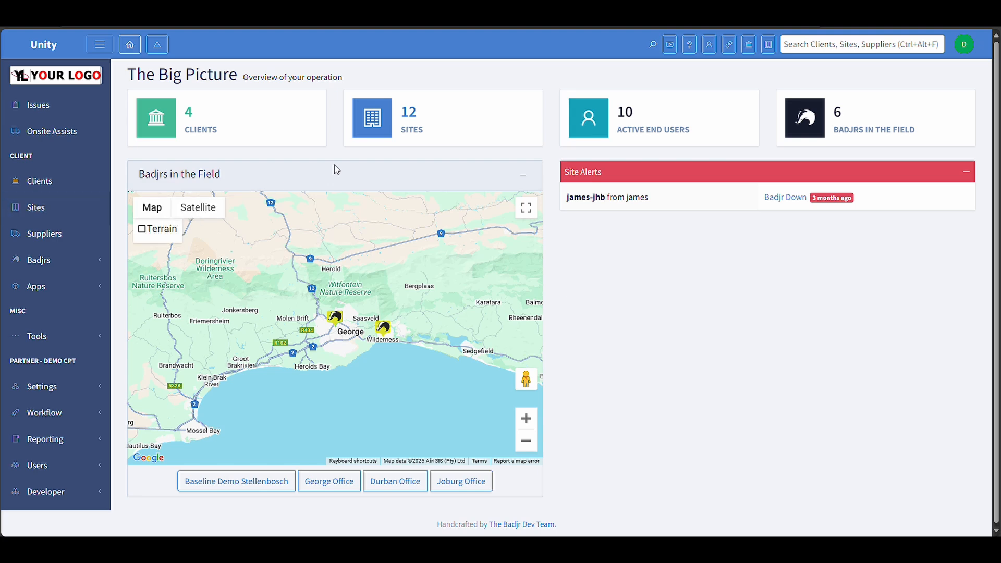
- Open the Online IPs list for the James Car Sales London site
left_click(45, 214)
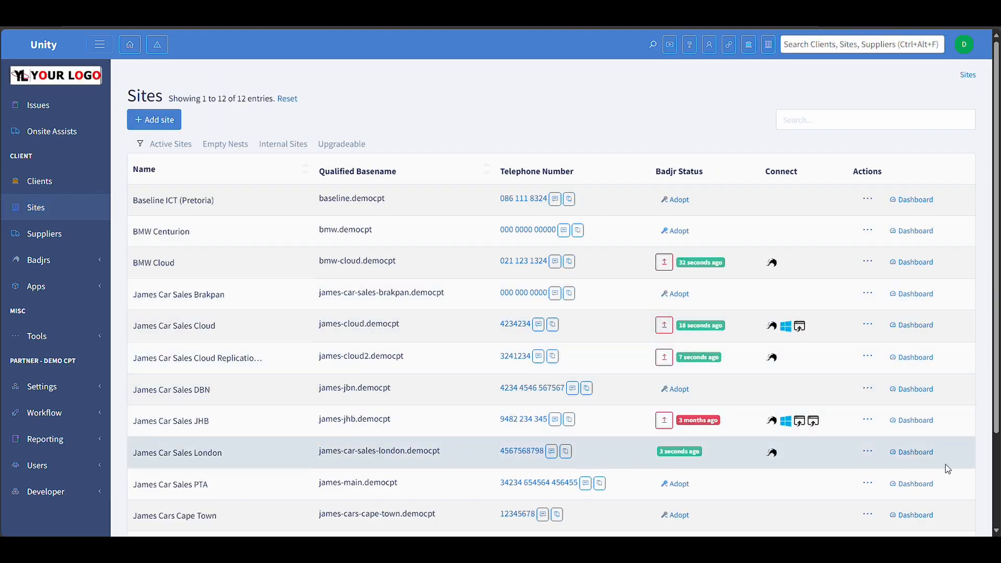
left_click(916, 452)
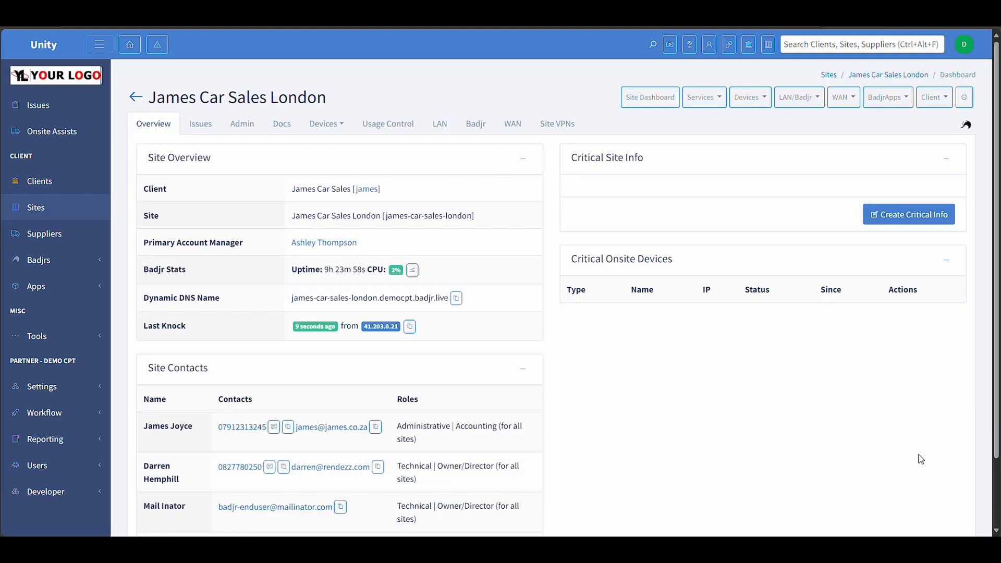
left_click(743, 99)
left_click(769, 190)
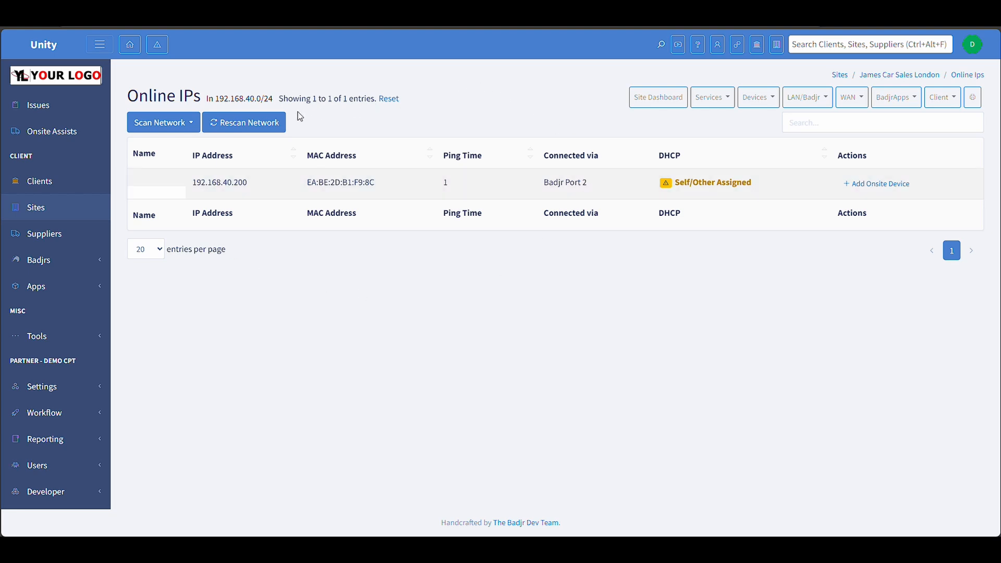
- Scan the network over the Primary Internet Link WAN range 41.203.0.16/29
left_click(173, 123)
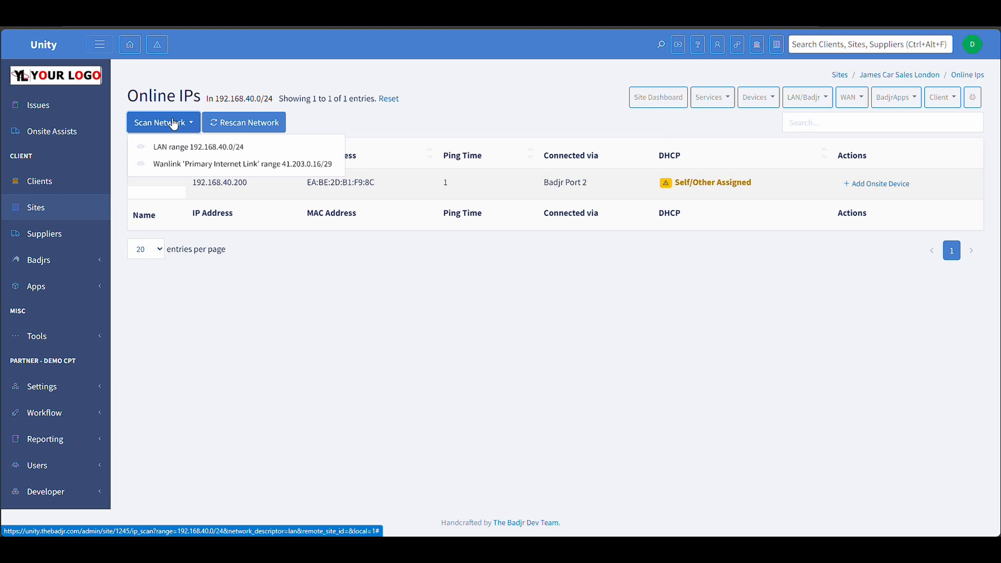
left_click(251, 165)
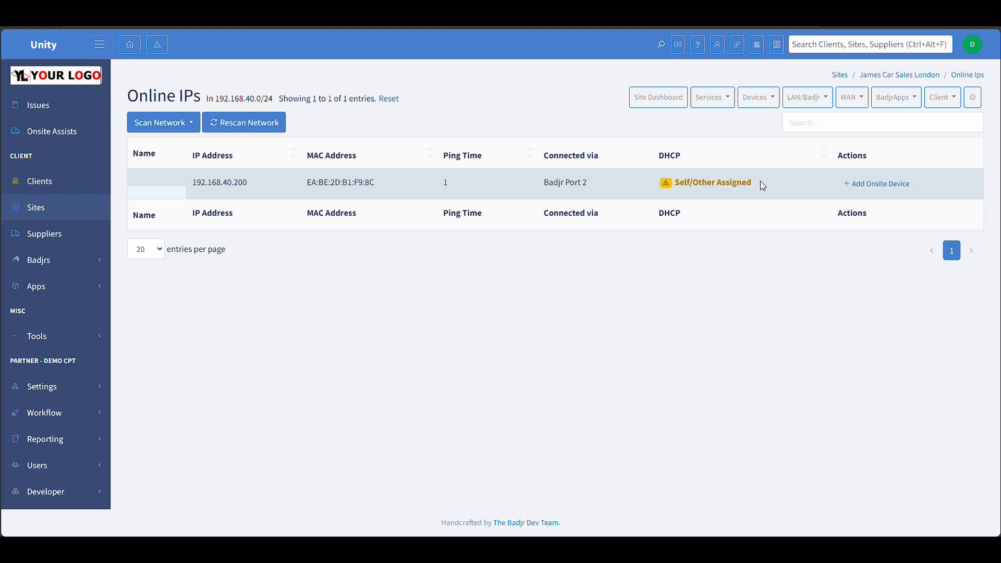
- Start adding an onsite device for 192.168.40.200 and name it Windows Server
mouse_move(741, 180)
left_click(877, 184)
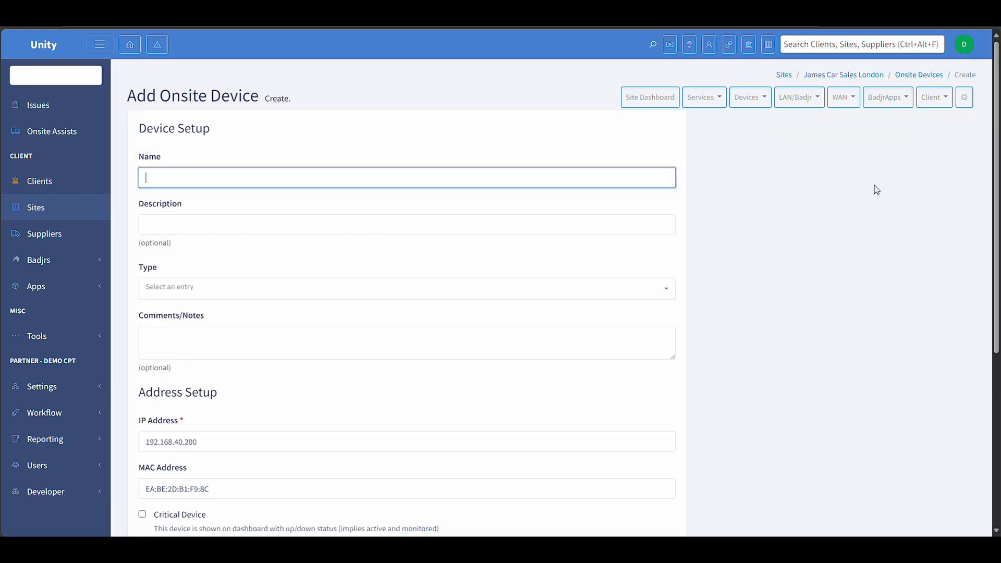
left_click(259, 180)
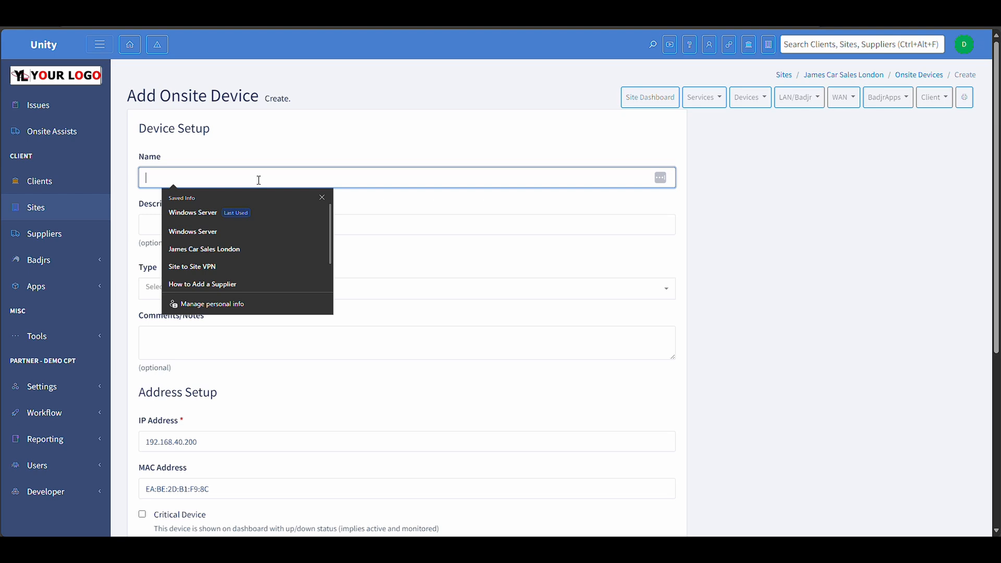
type("Windows")
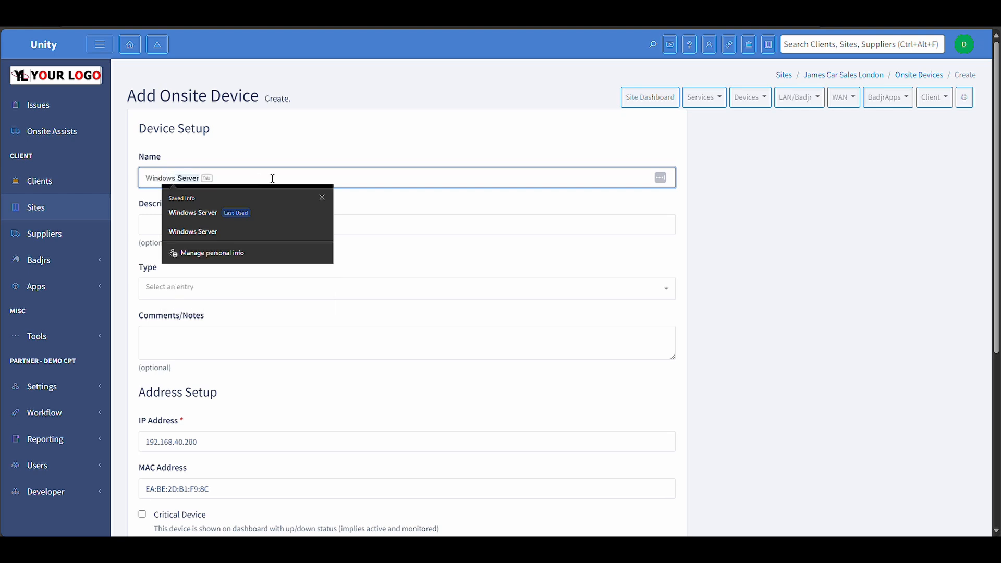
left_click(418, 222)
left_click(223, 181)
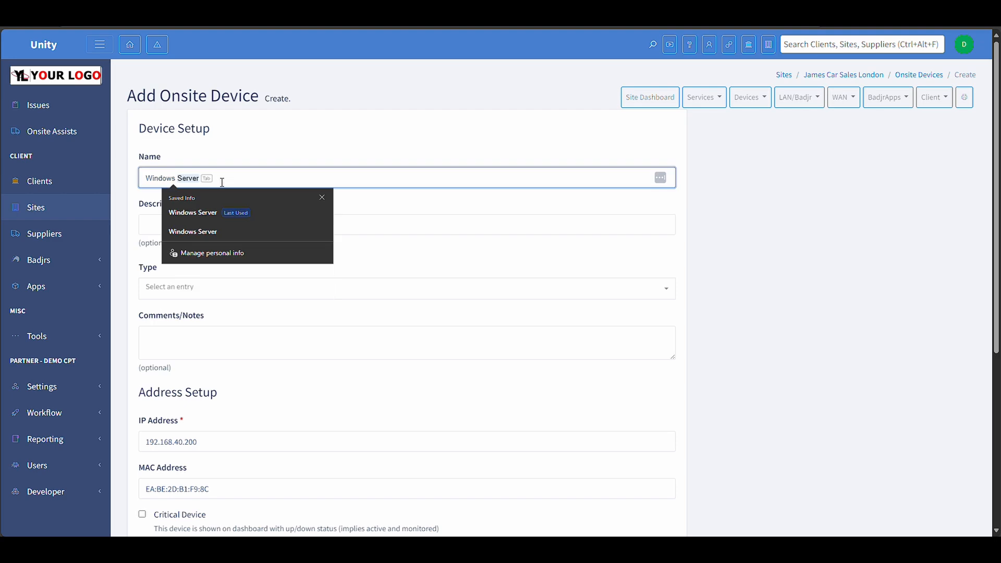
left_click(204, 213)
- Set the device type to Server - Windows
scroll(237, 210, "down", 5)
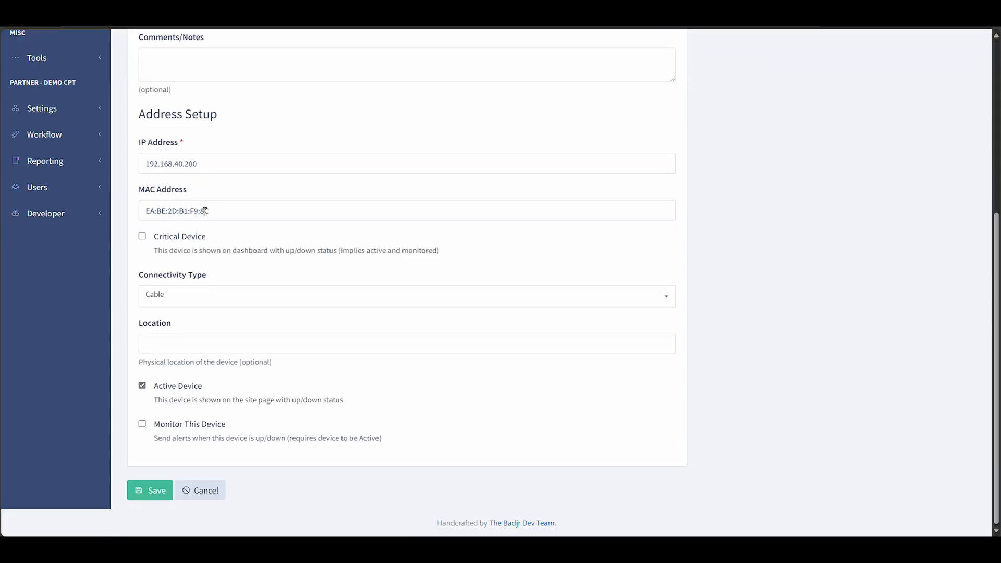
scroll(237, 199, "up", 4)
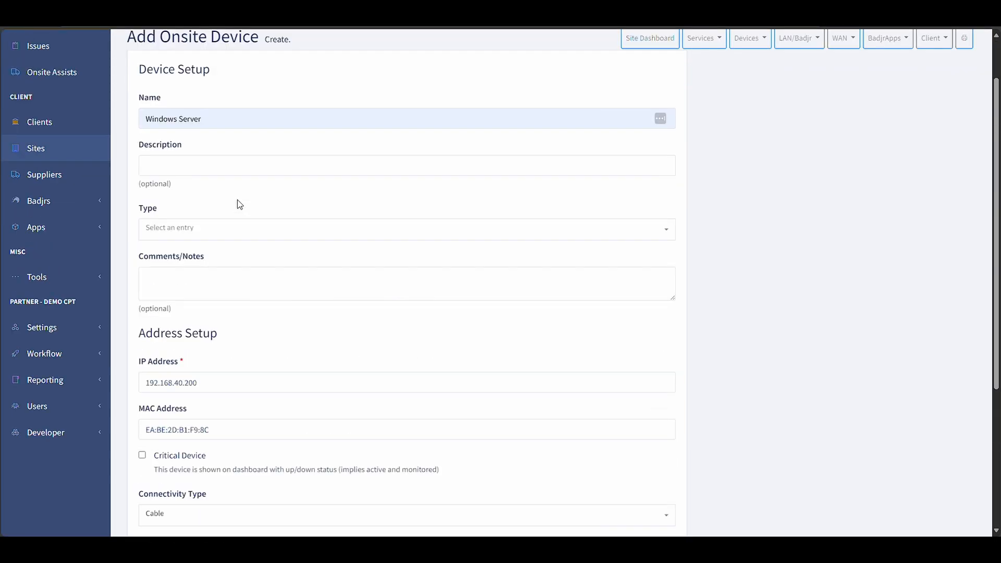
scroll(238, 200, "up", 1)
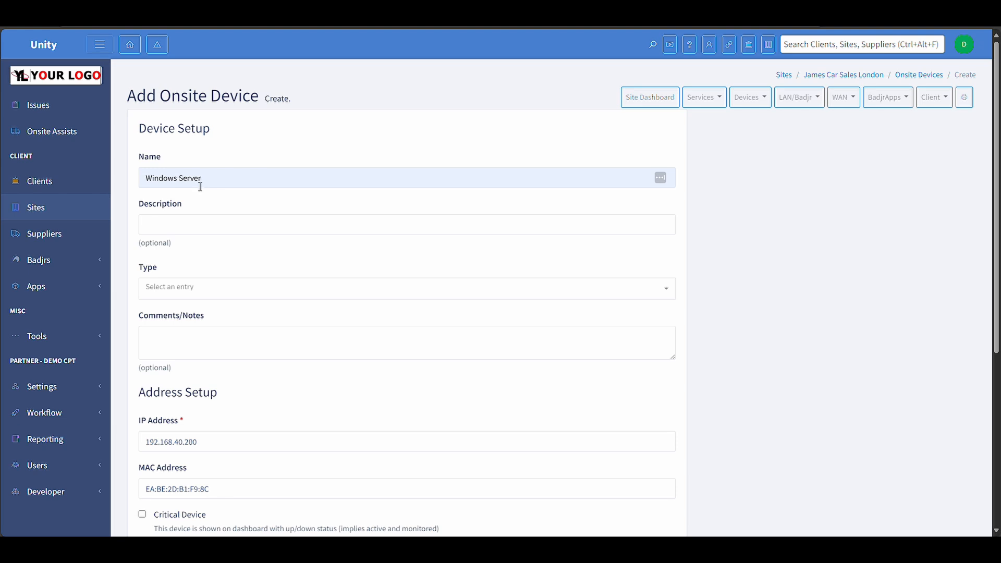
left_click(180, 223)
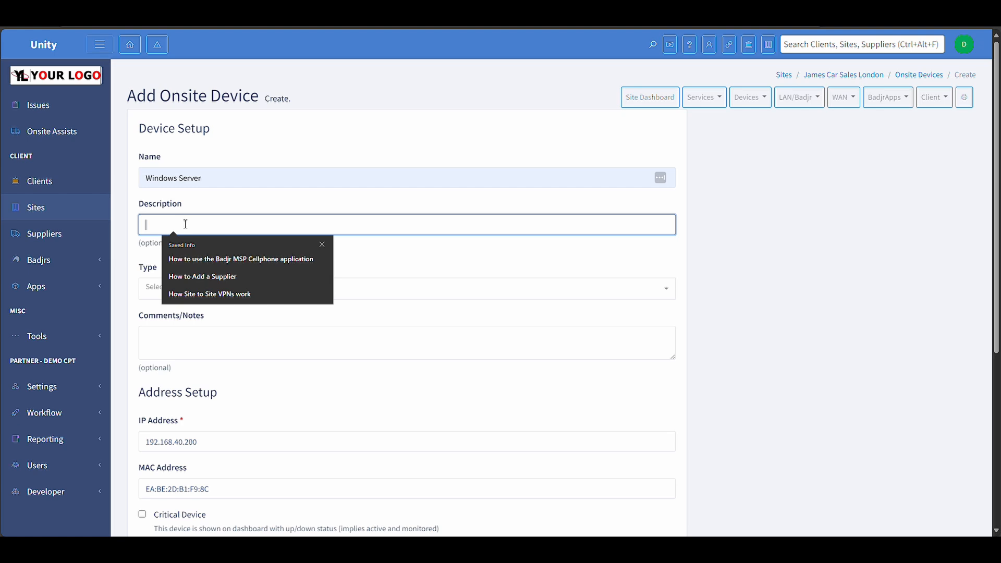
left_click(395, 260)
left_click(206, 287)
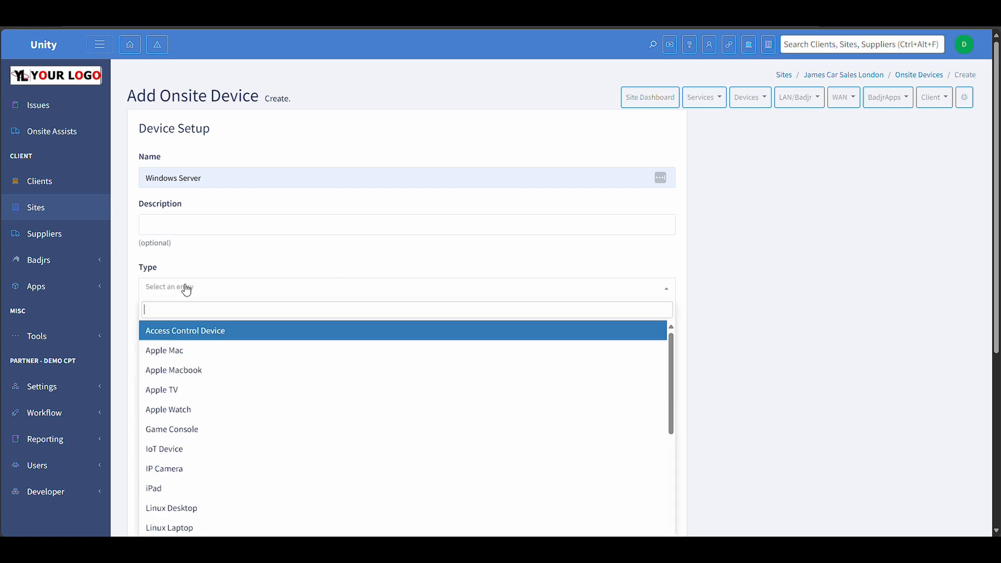
scroll(219, 428, "down", 5)
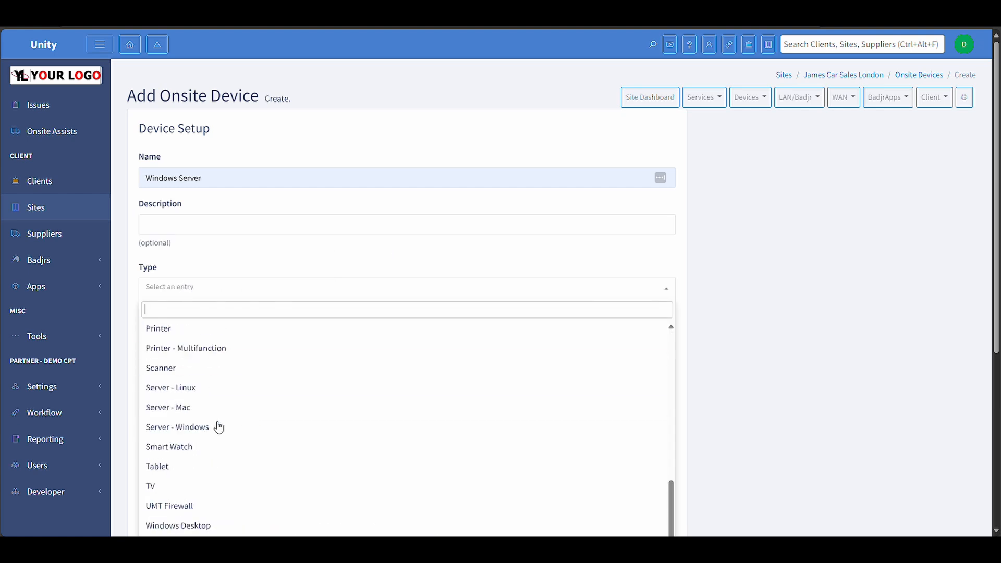
left_click(193, 431)
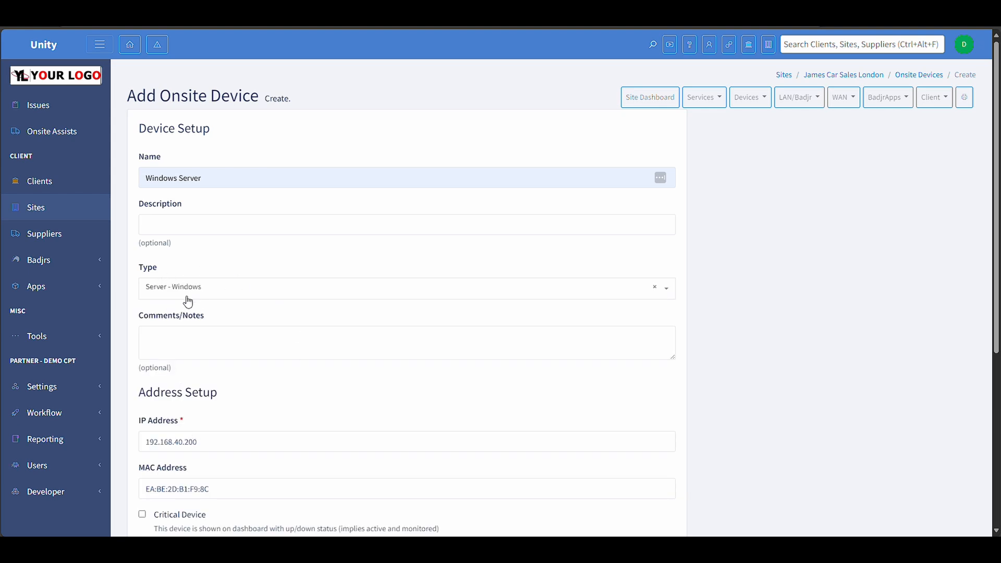
left_click(177, 346)
- Set the device's location to Main Office
scroll(180, 345, "down", 1)
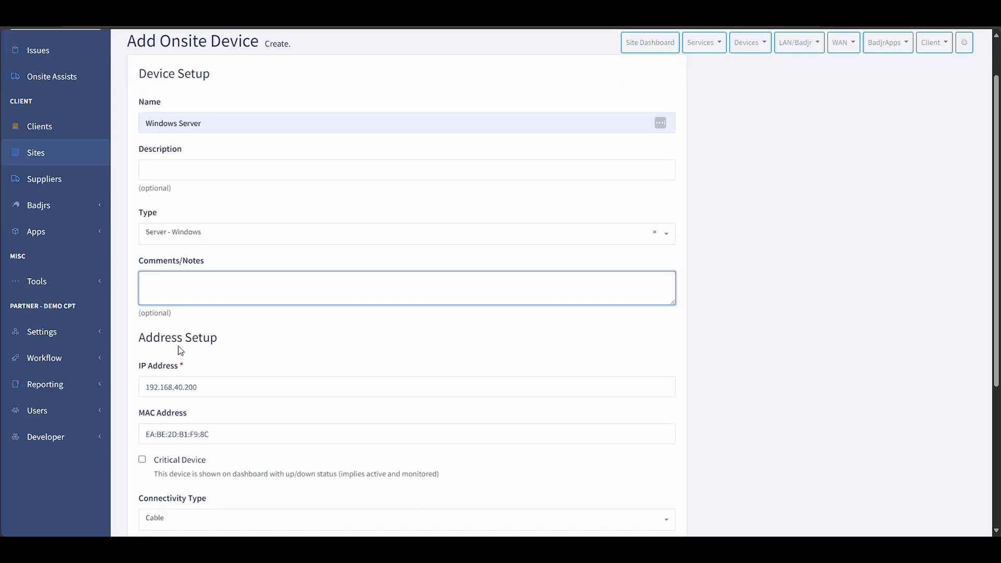
scroll(185, 293, "down", 2)
scroll(185, 294, "down", 1)
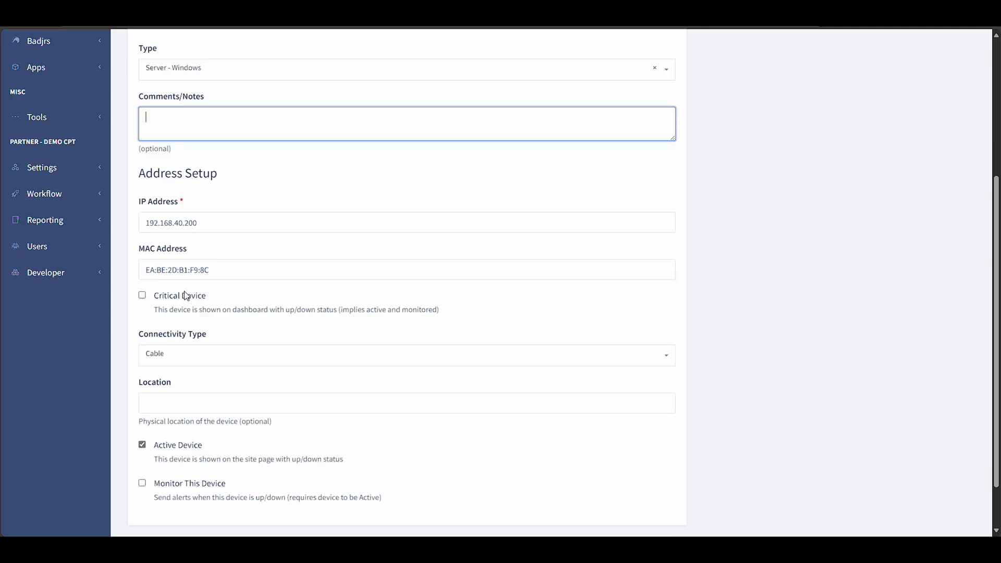
left_click(187, 219)
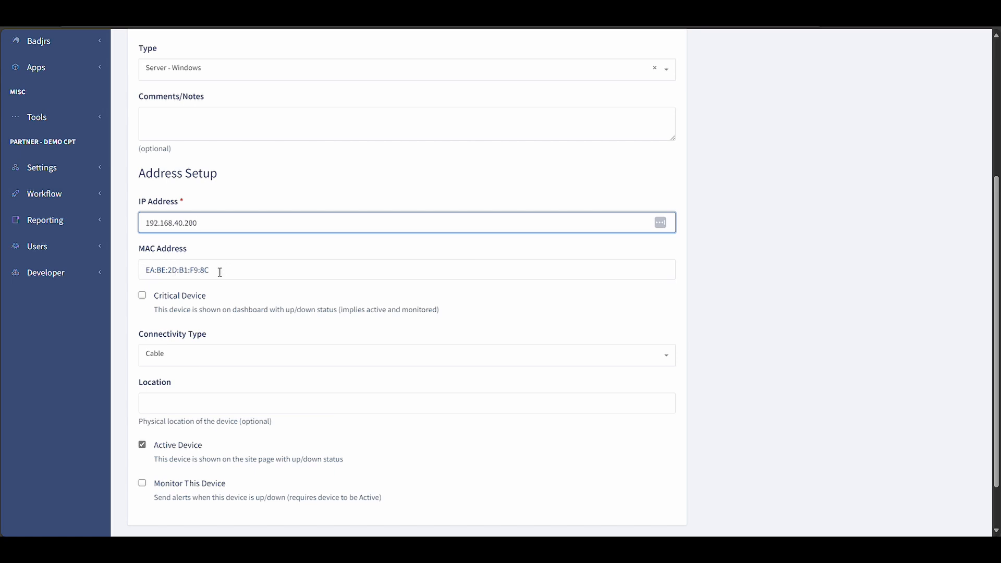
left_click(197, 364)
left_click(180, 397)
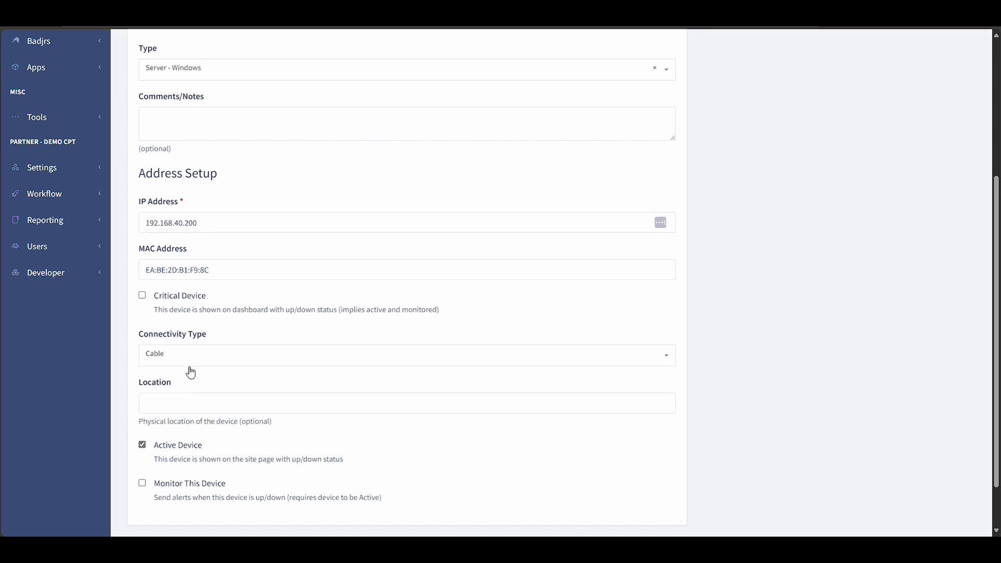
left_click(182, 405)
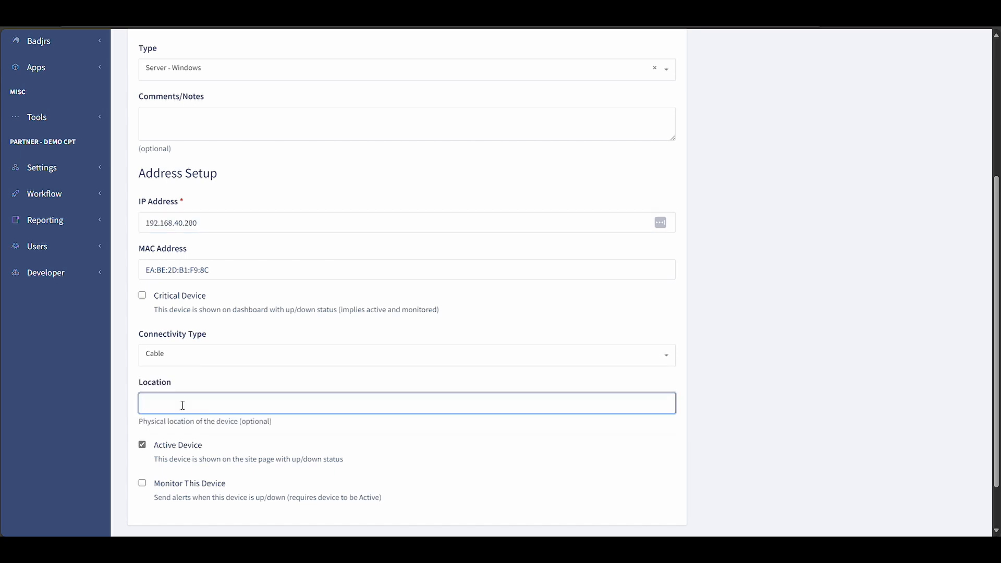
type("Main Office")
left_click(270, 336)
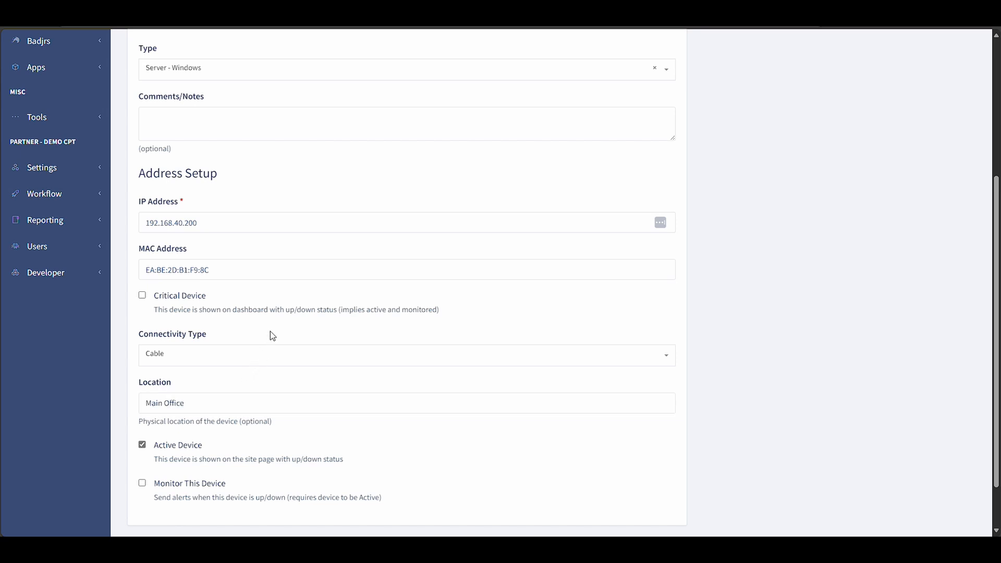
- Mark the device as a Critical Device and save the new onsite device
left_click(143, 296)
scroll(223, 328, "down", 2)
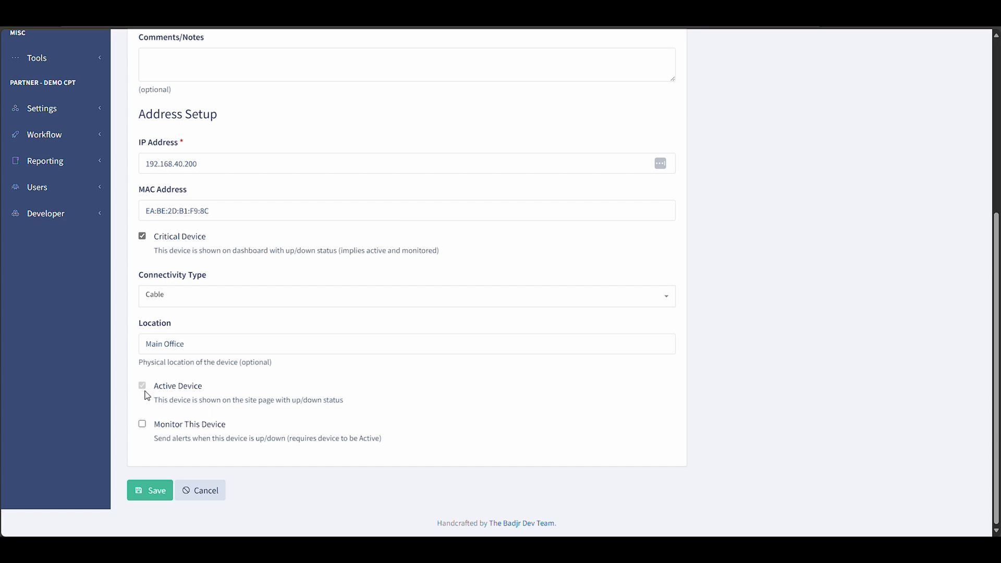
left_click(165, 429)
left_click(165, 427)
left_click(151, 491)
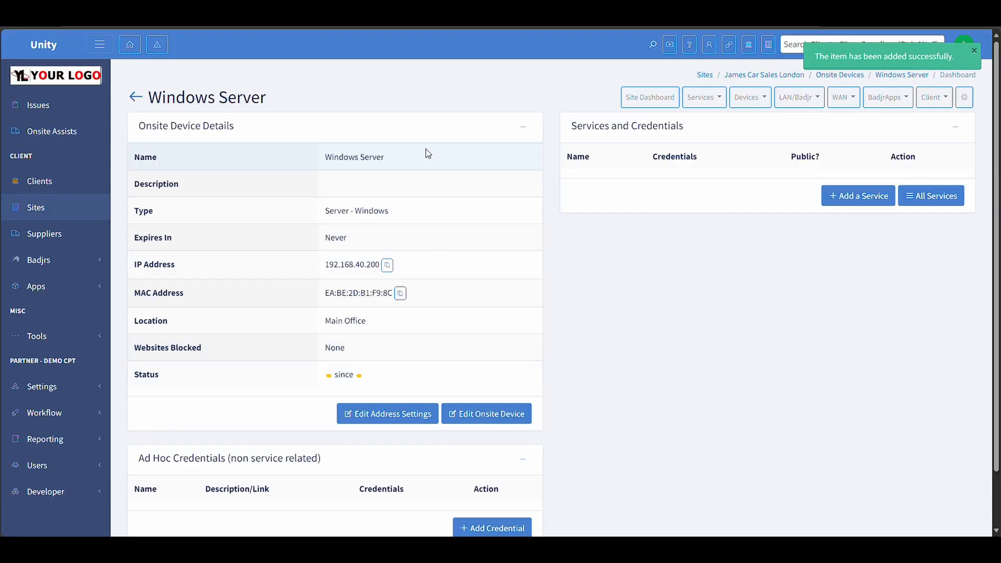